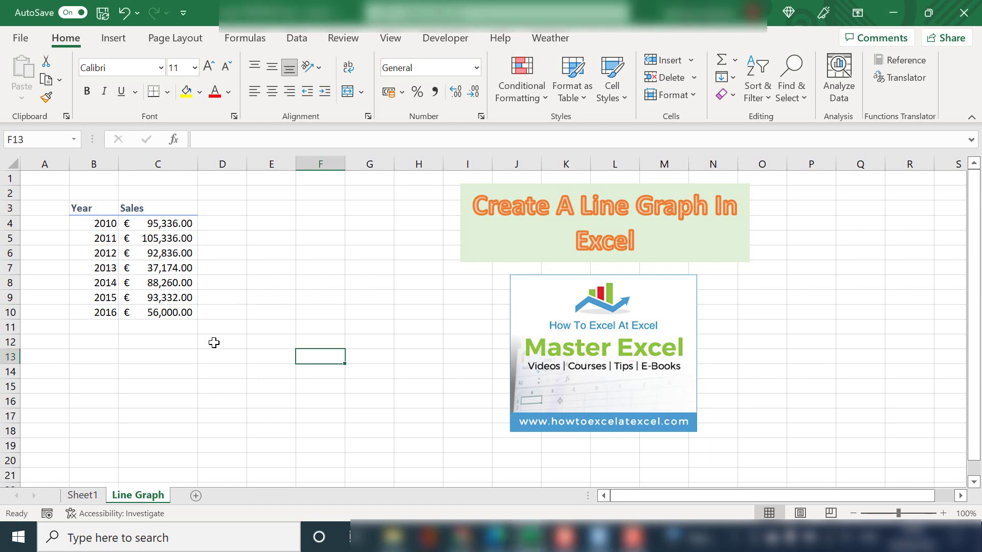
- Review the Year and Sales columns (B3:B10, C3:C10), then show the Insert tab's chart options
click(92, 211)
drag(92, 211, 90, 311)
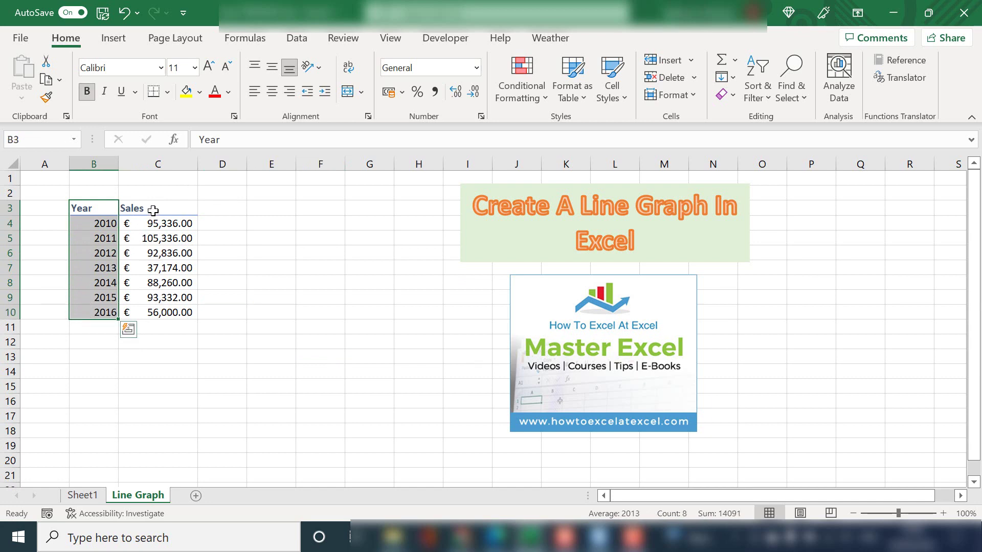
drag(151, 210, 164, 311)
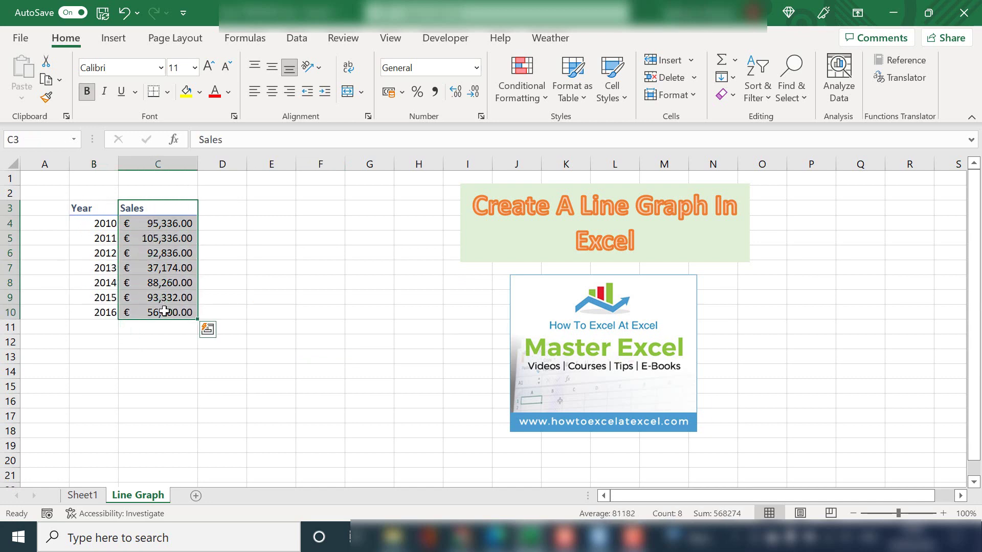
click(172, 342)
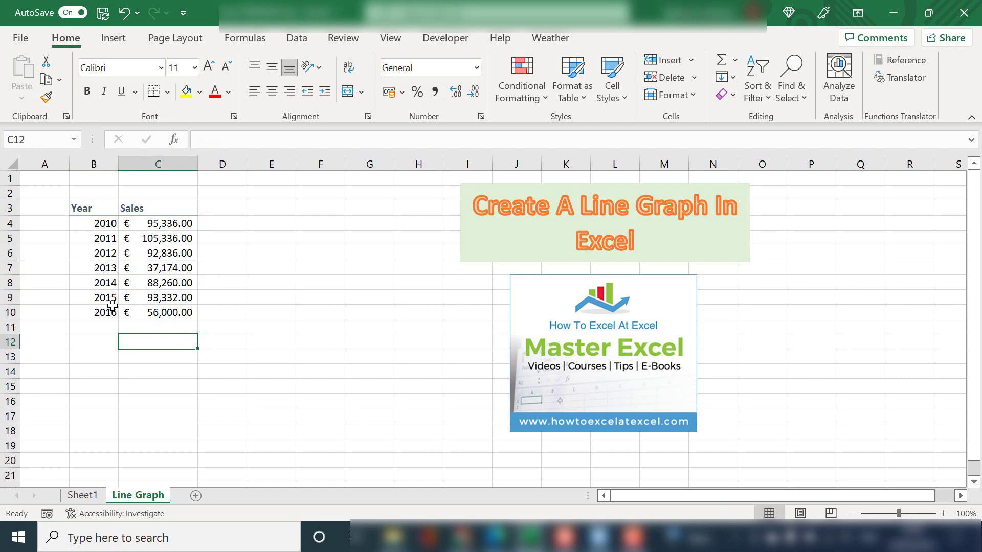
click(230, 255)
click(123, 40)
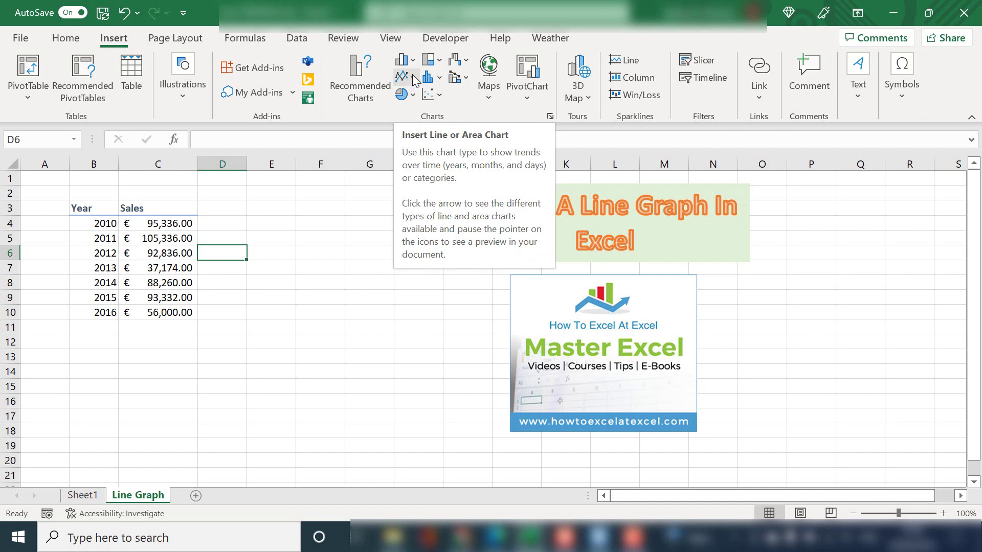
- Insert a blank 2-D Line chart, shrink it, and place it right of the table
click(413, 81)
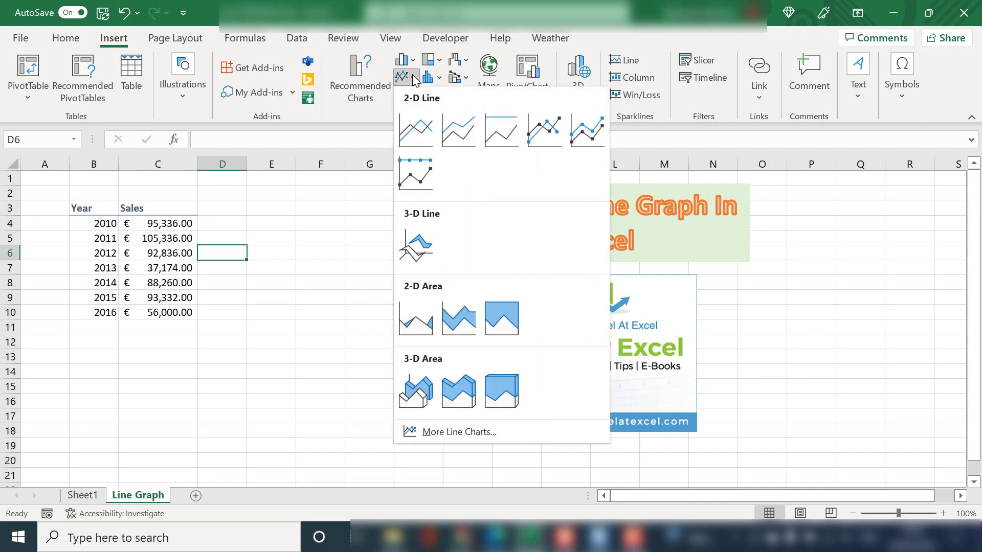
click(422, 132)
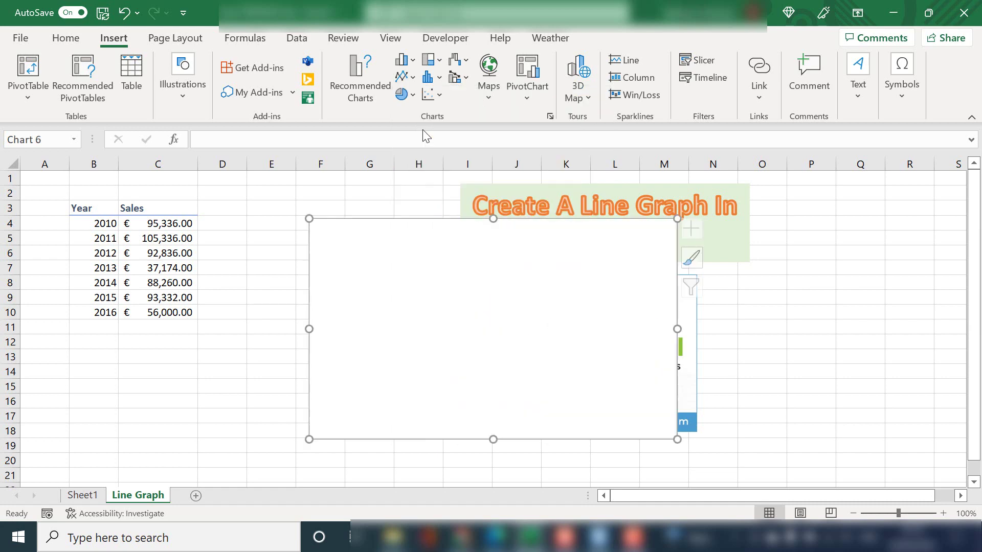
drag(488, 254, 387, 240)
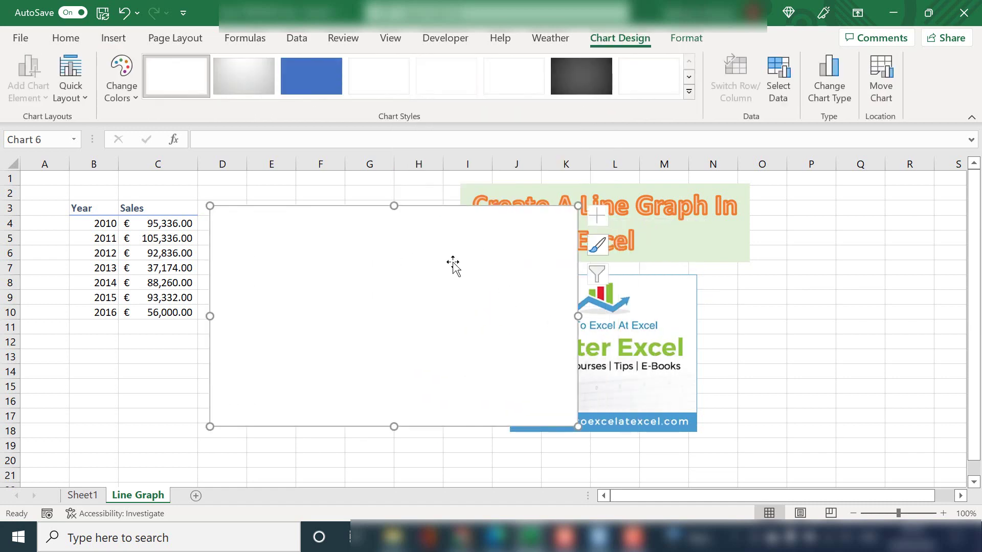
drag(578, 427, 422, 378)
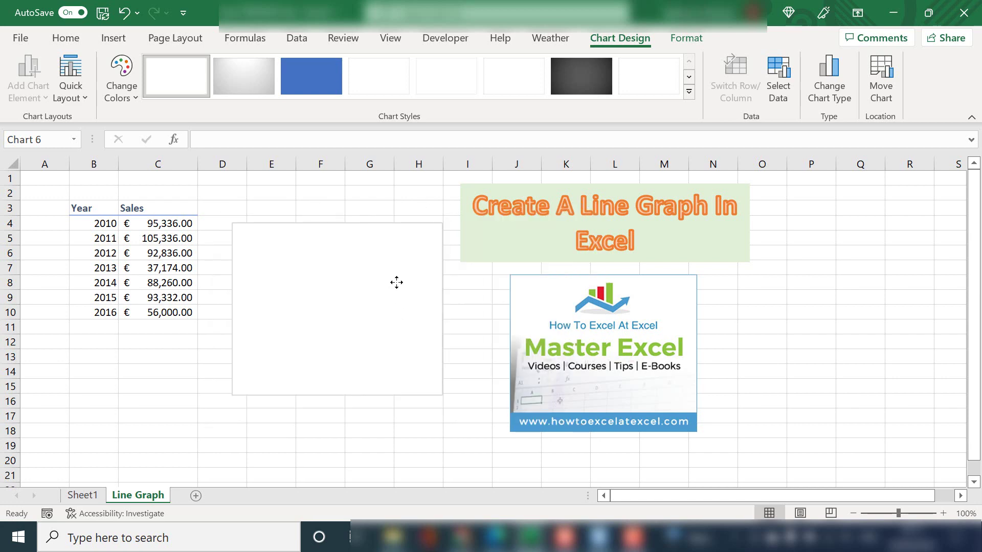
drag(384, 272, 397, 283)
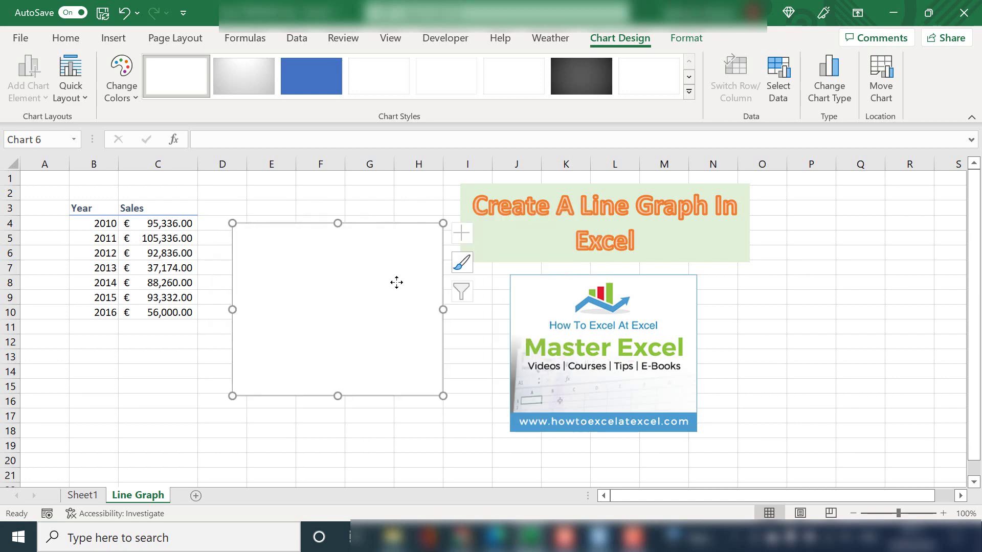
- Open the chart's Select Data settings and start adding a new series
right_click(318, 268)
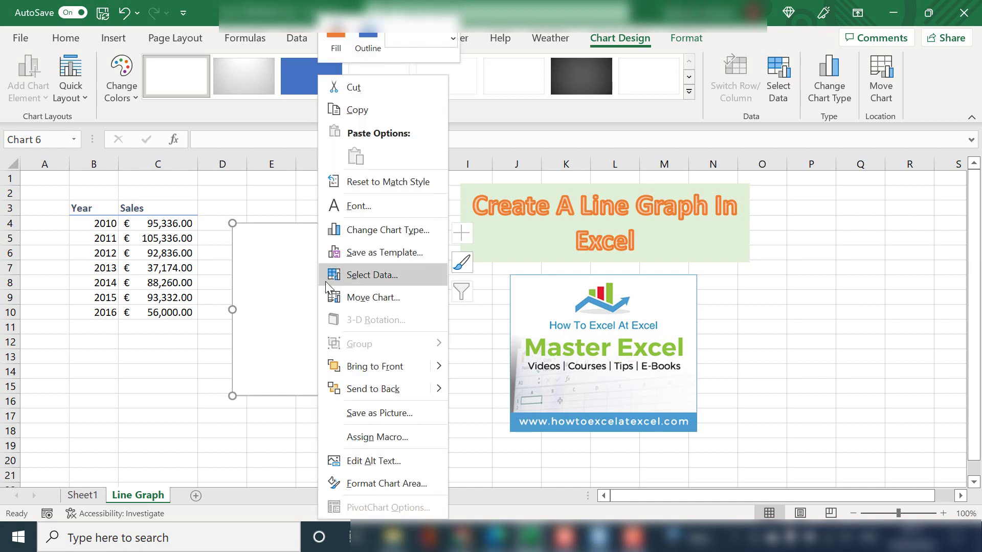
click(394, 275)
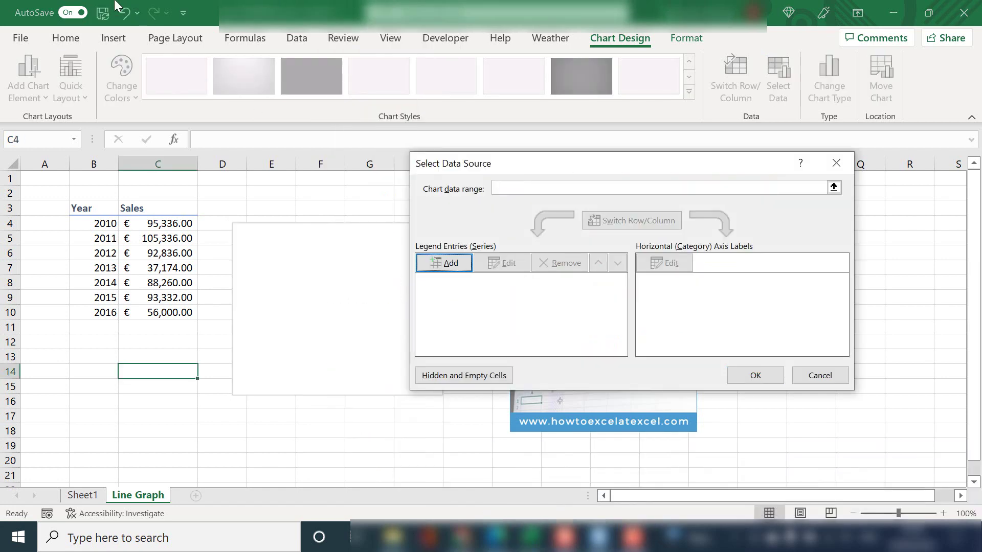
drag(636, 163, 511, 176)
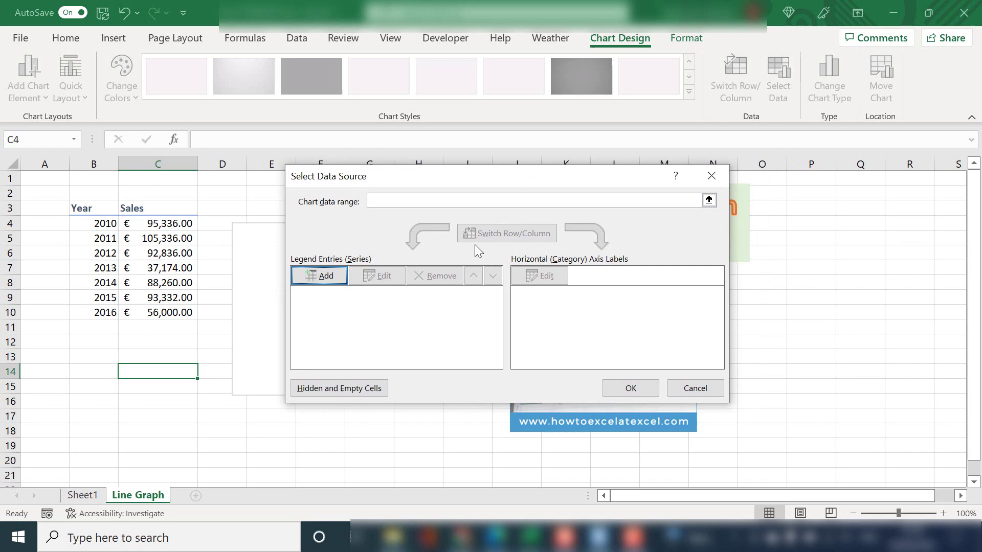
click(330, 282)
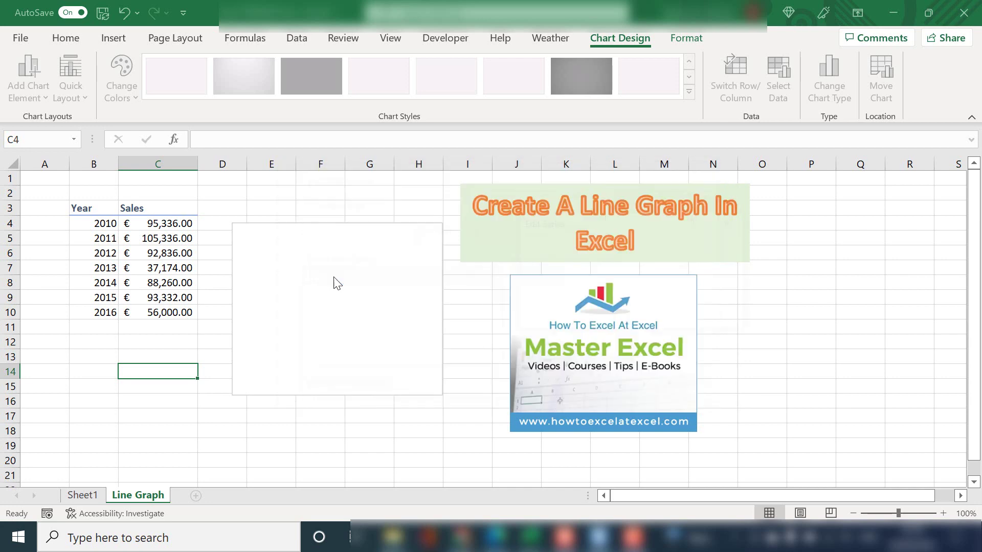
drag(584, 223, 351, 213)
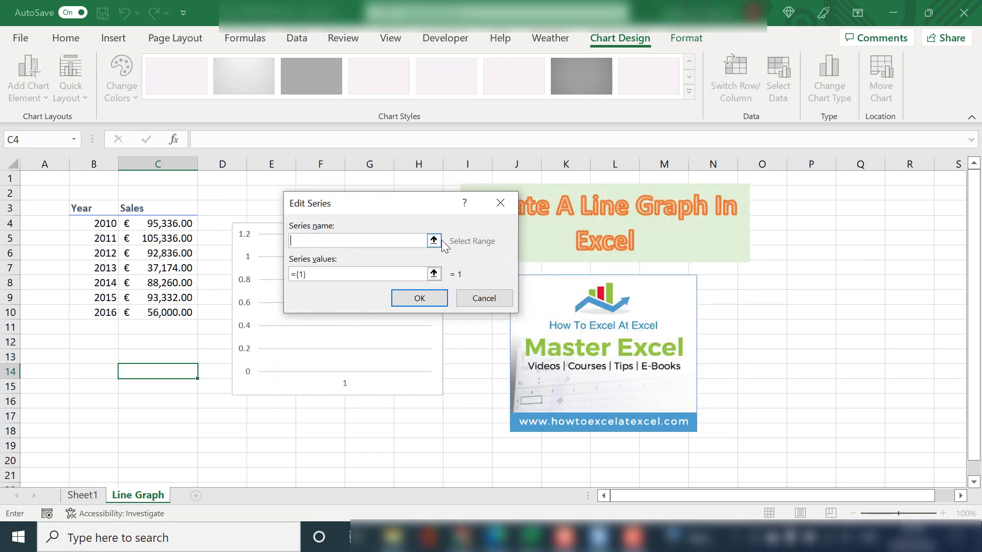
- Set the series name to C3 and its values to C4:C10, and confirm
click(156, 213)
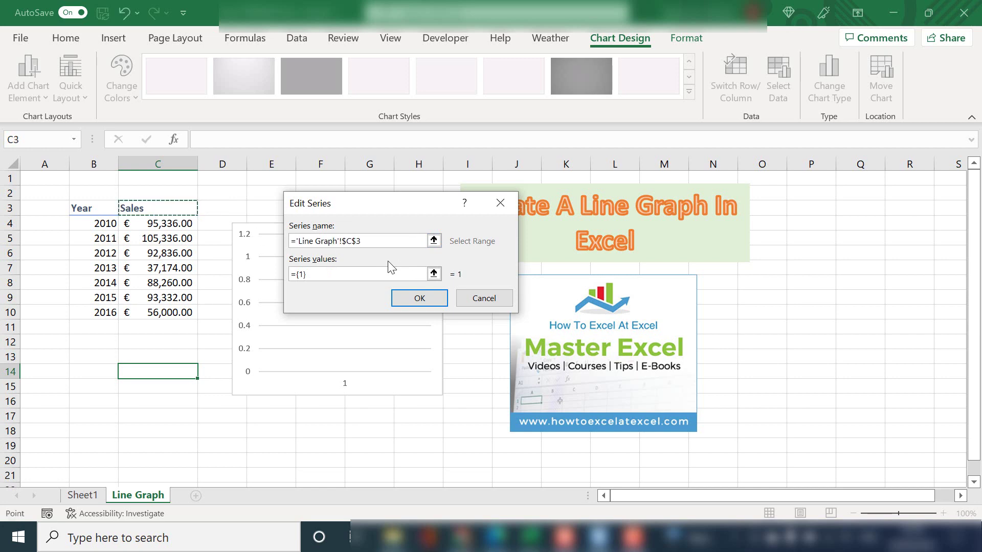
triple_click(387, 274)
key(Delete)
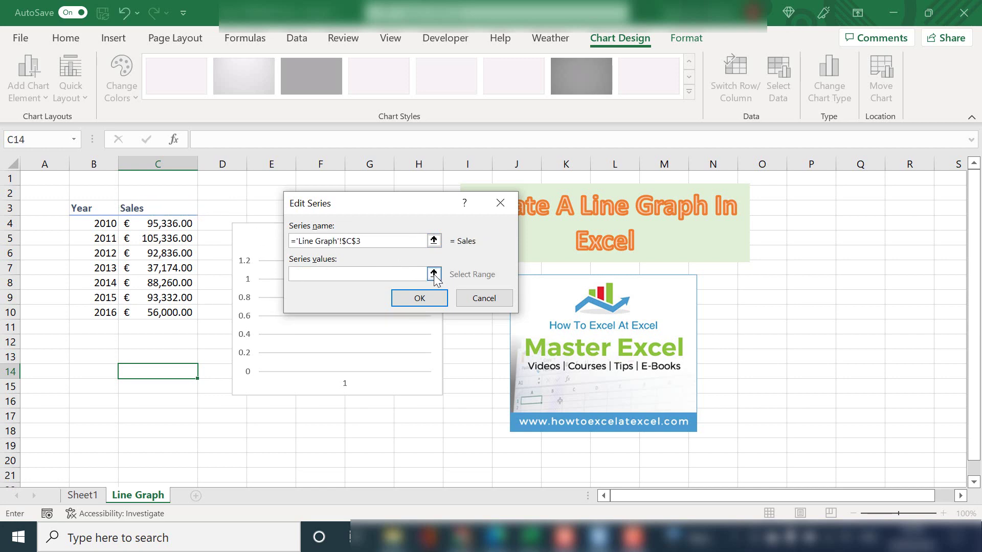
click(433, 274)
drag(181, 224, 187, 311)
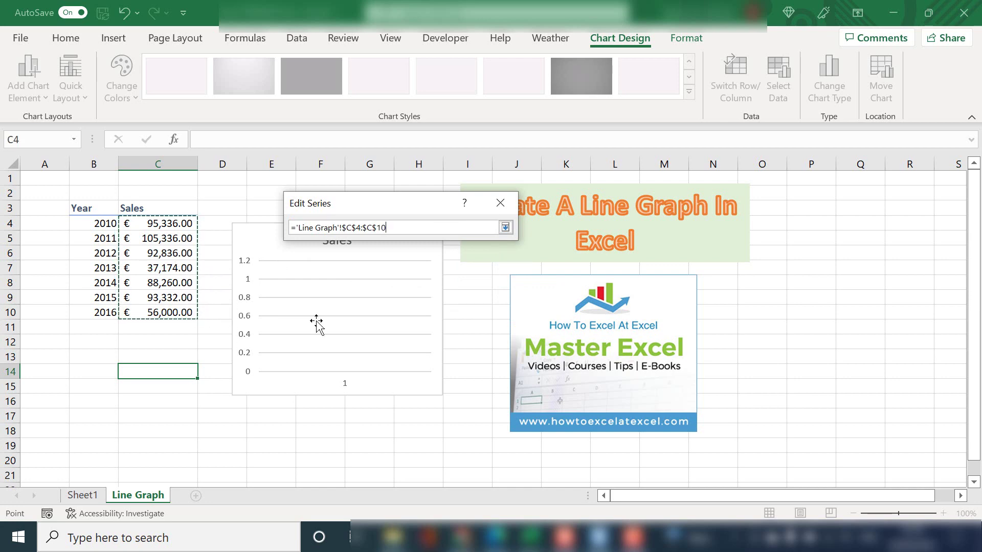
click(505, 229)
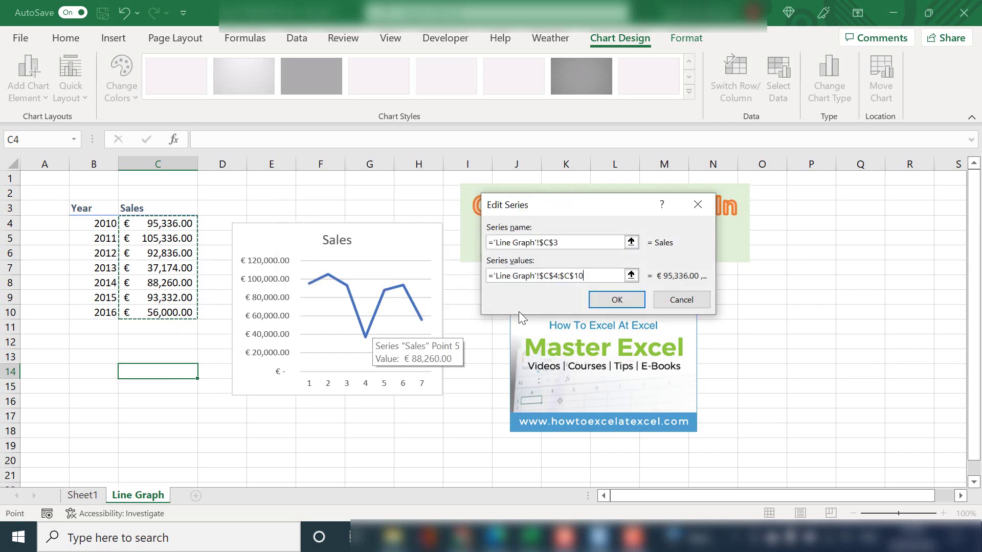
click(618, 300)
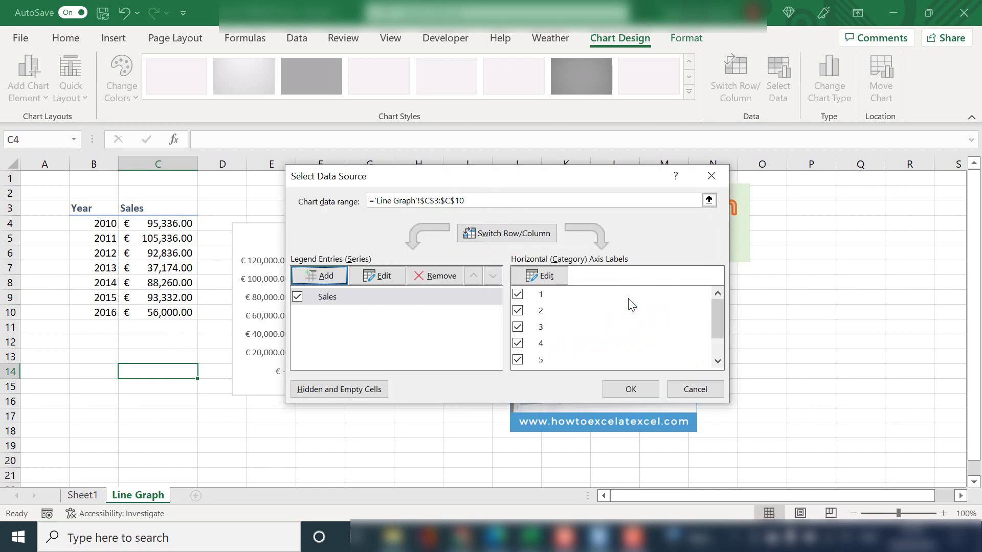
drag(497, 176, 659, 172)
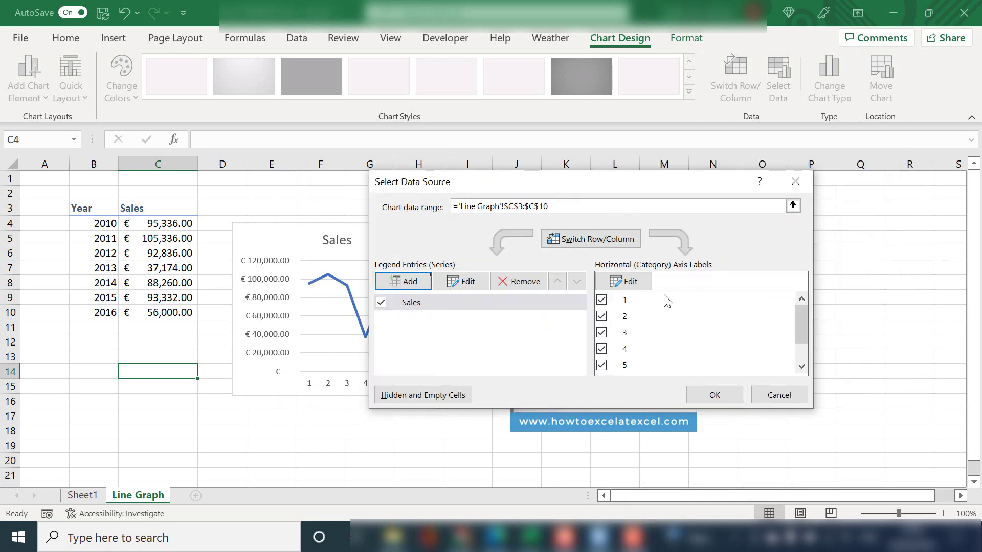
- Use the years in B4:B10 as the chart's horizontal axis labels
drag(630, 187, 595, 182)
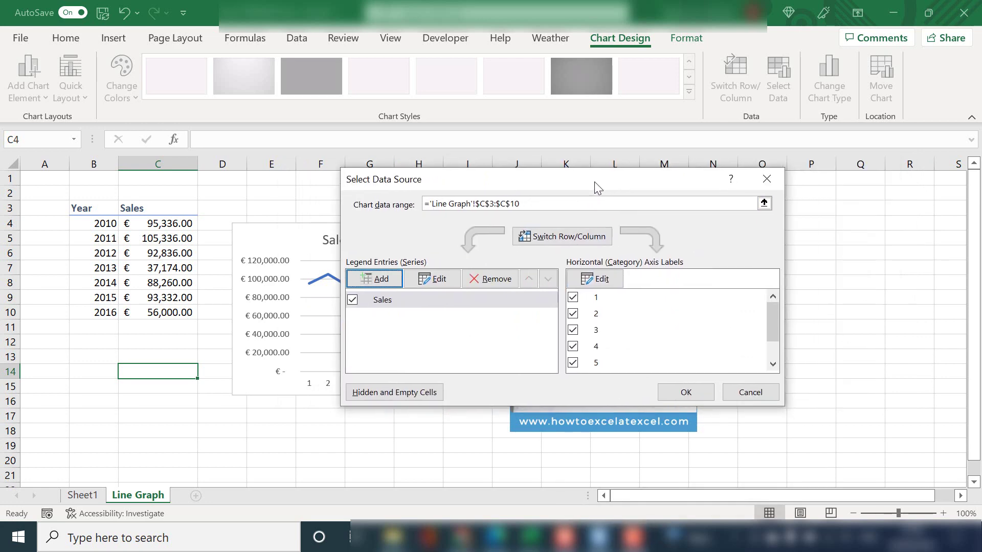
click(595, 276)
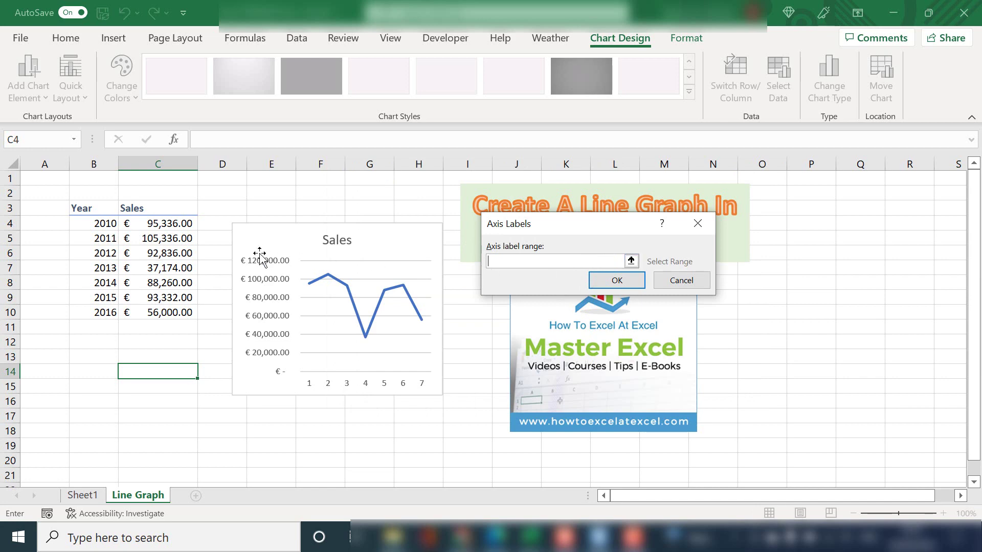
click(106, 224)
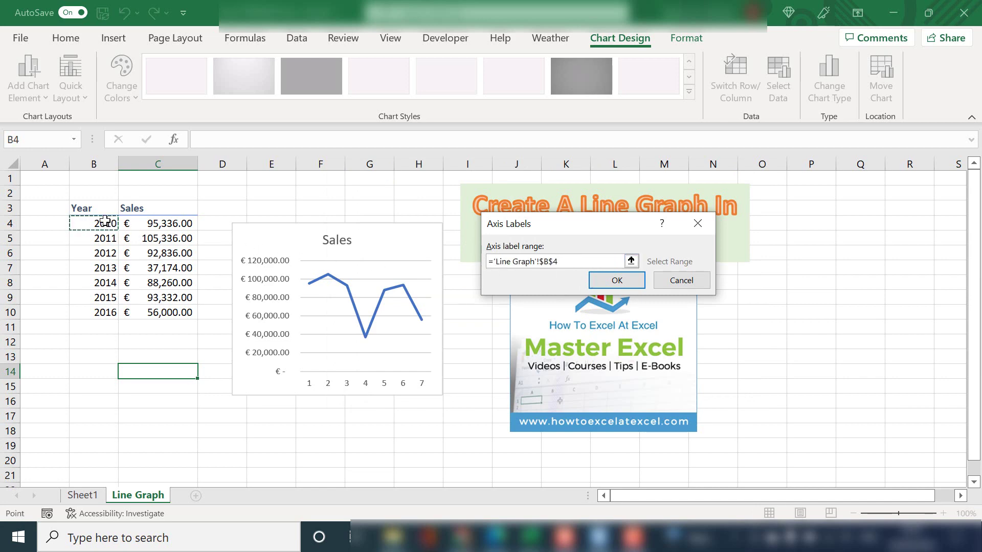
drag(105, 223, 103, 312)
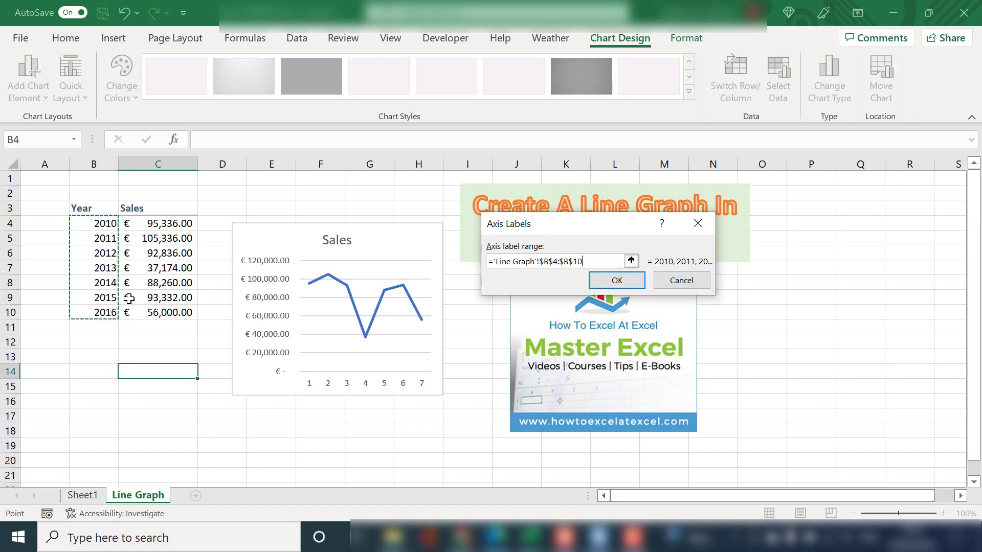
click(610, 282)
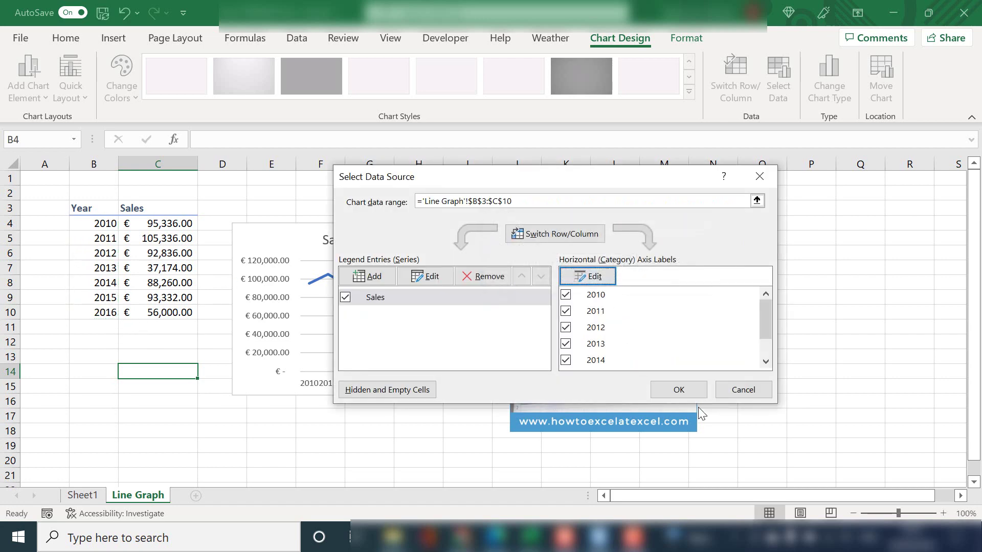
- Apply the data source changes so the chart shows years 2010–2016
click(695, 392)
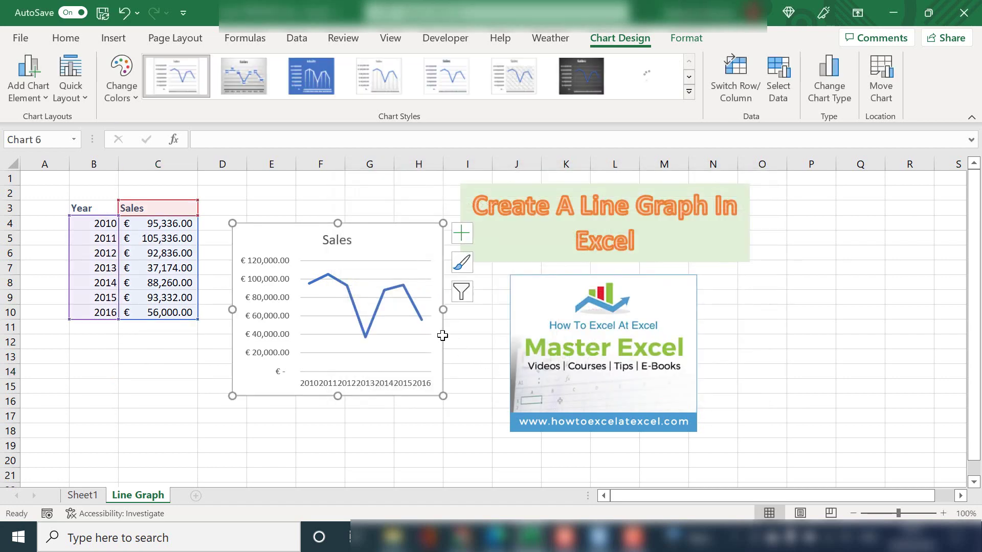